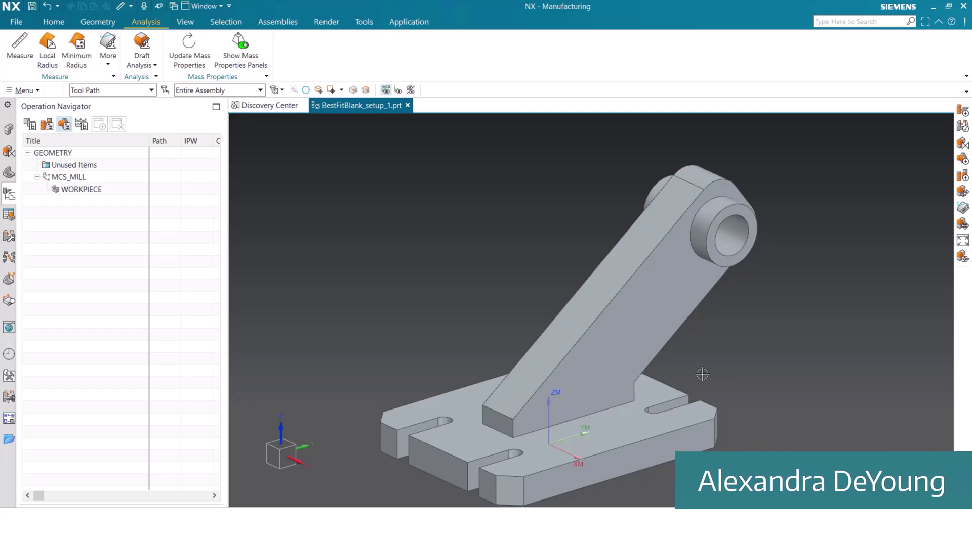
- Open the WORKPIECE geometry definition and display its specified part geometry
scroll(815, 440, "down", 3)
mouse_move(639, 390)
middle_mouse_down()
mouse_move(637, 403)
mouse_move(635, 377)
mouse_move(636, 386)
middle_mouse_up()
scroll(636, 385, "up", 2)
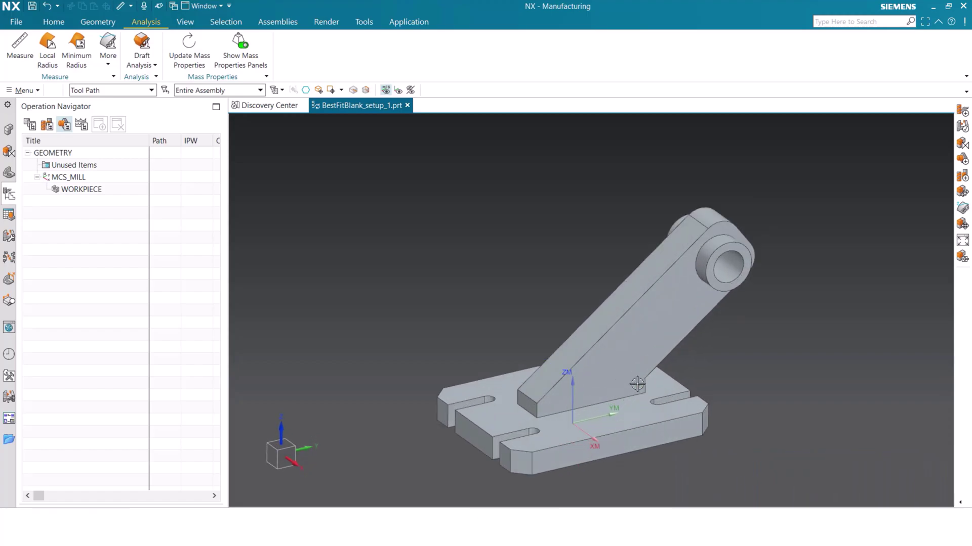
double_click(75, 190)
left_click_drag(330, 8, 329, 160)
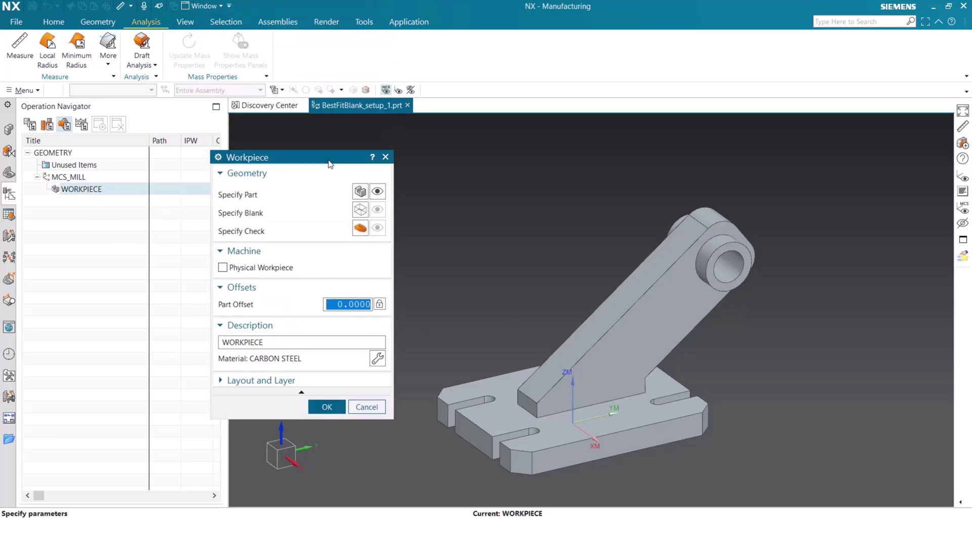
left_click(377, 194)
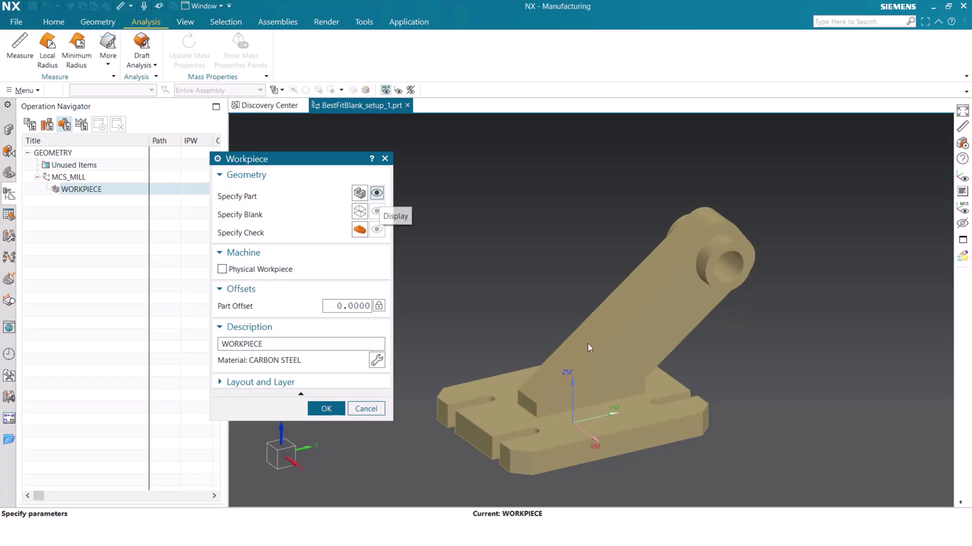
- Define the WORKPIECE blank as a Bounding Block around the part and accept the workpiece definition
middle_click(357, 212)
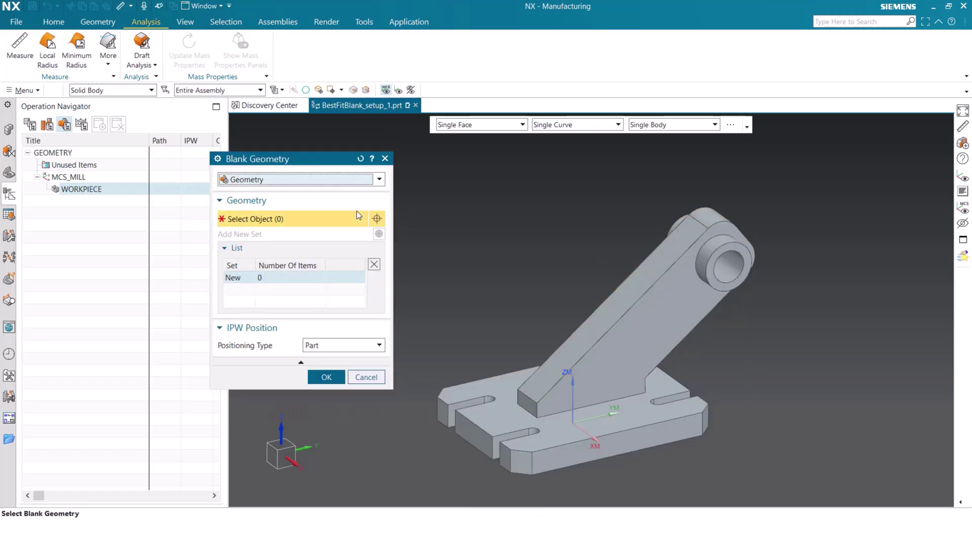
left_click(362, 180)
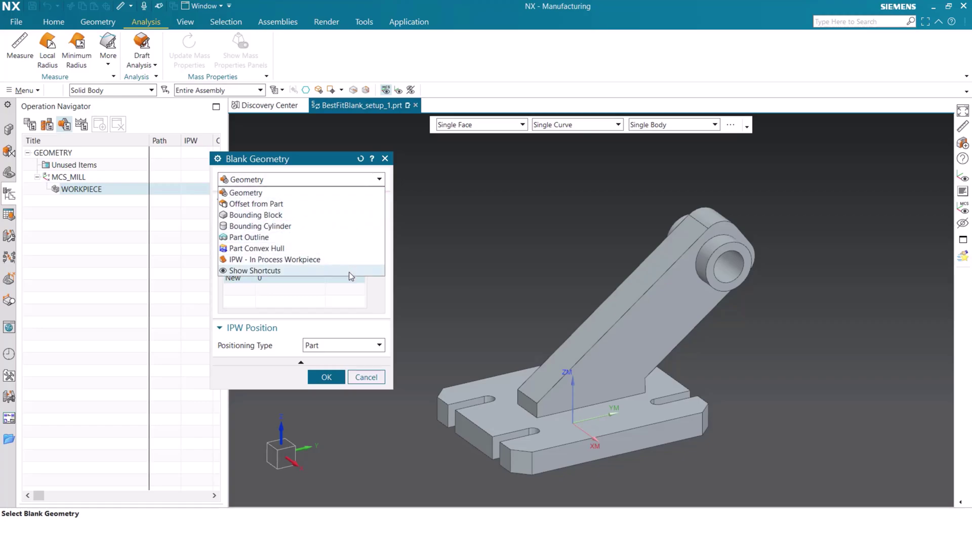
left_click(349, 215)
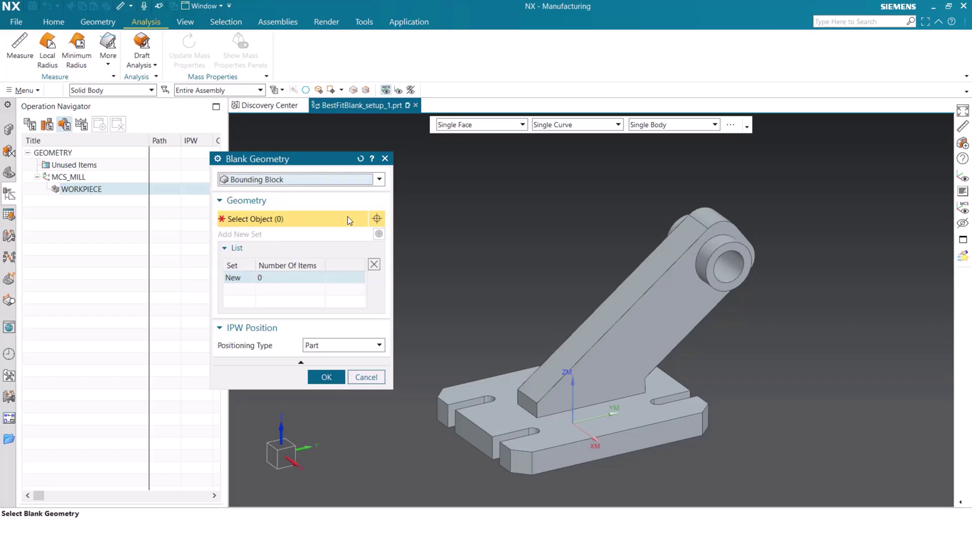
left_click_drag(304, 163, 300, 109)
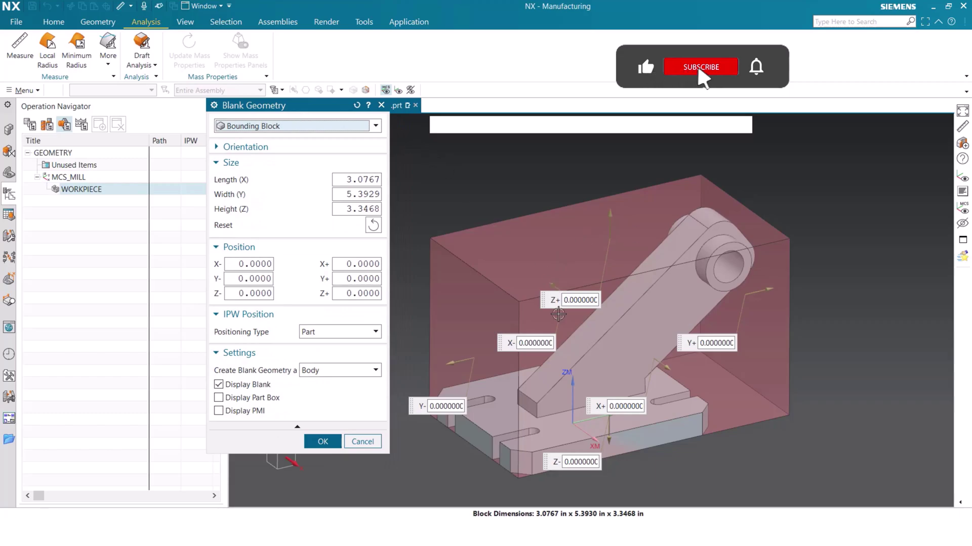
mouse_move(677, 334)
middle_mouse_down()
mouse_move(670, 308)
mouse_move(665, 337)
middle_mouse_up()
left_click(323, 442)
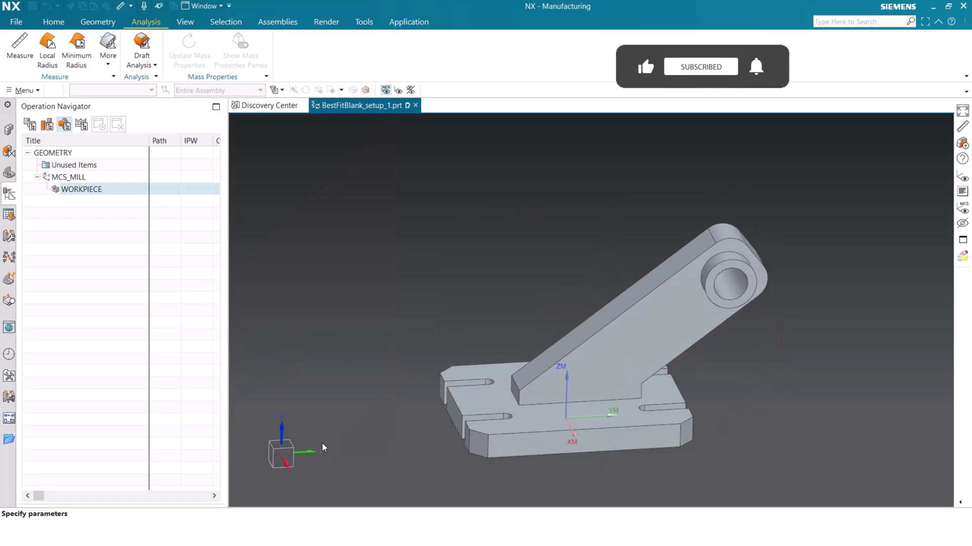
left_click(324, 356)
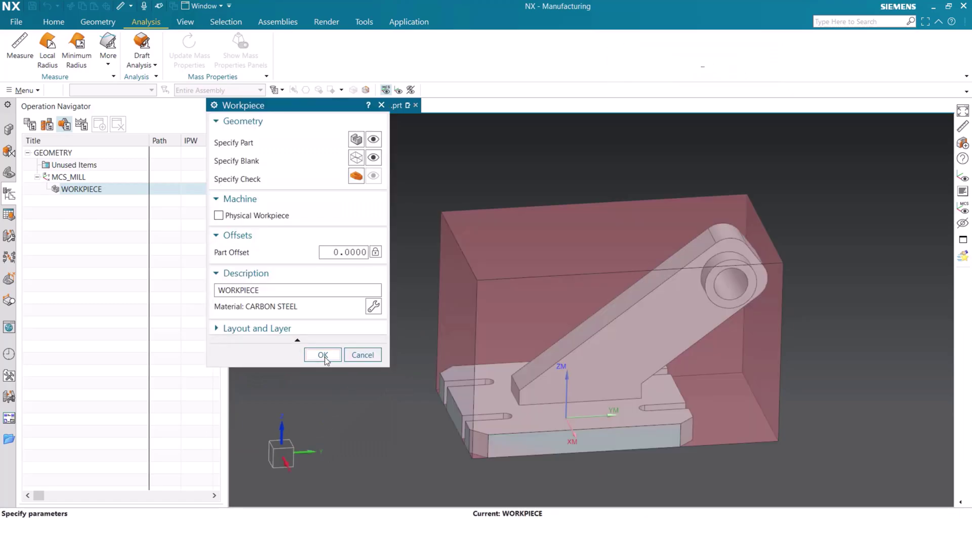
- Measure the blank's solid body to get its volume and mass properties, using the Solid Body selection filter
left_click(20, 48)
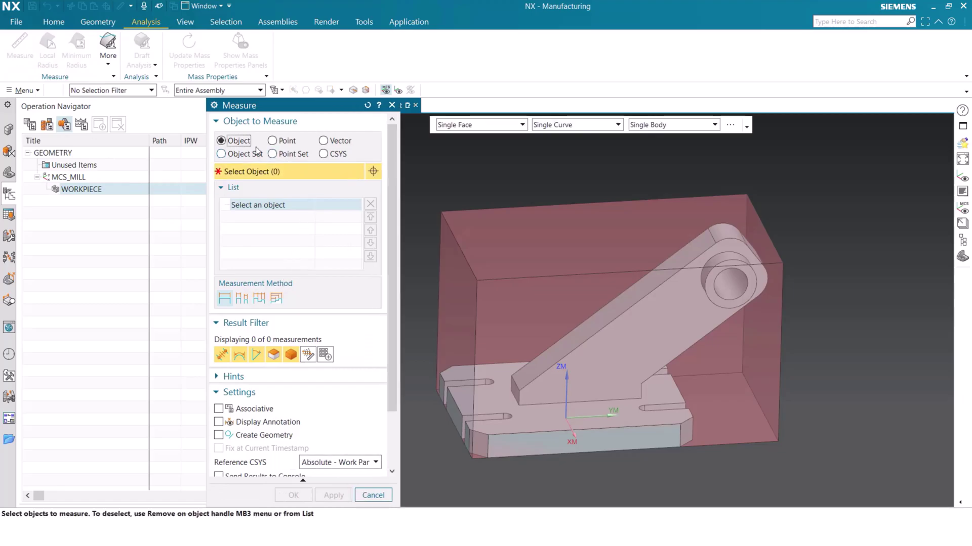
left_click(134, 91)
left_click(118, 229)
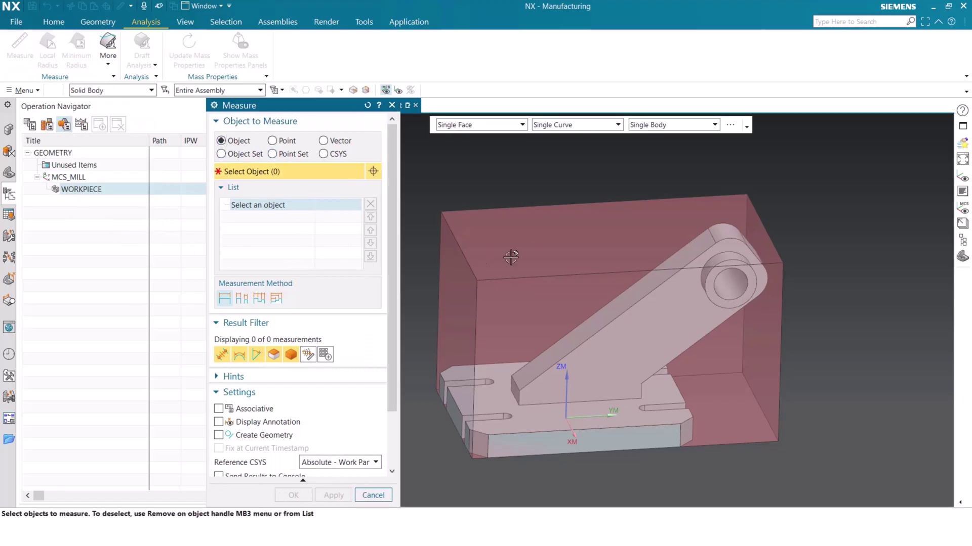
left_click(530, 253)
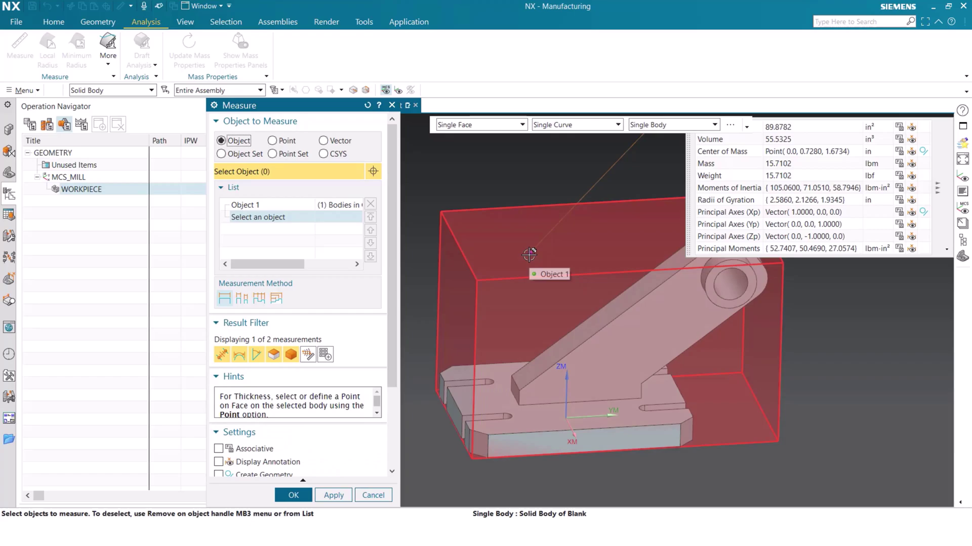
left_click_drag(685, 218, 646, 300)
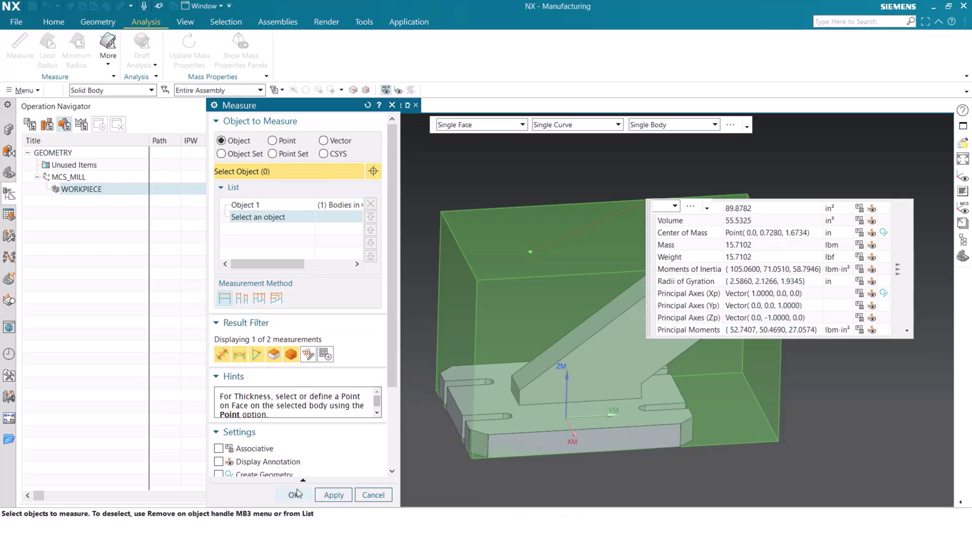
left_click(296, 493)
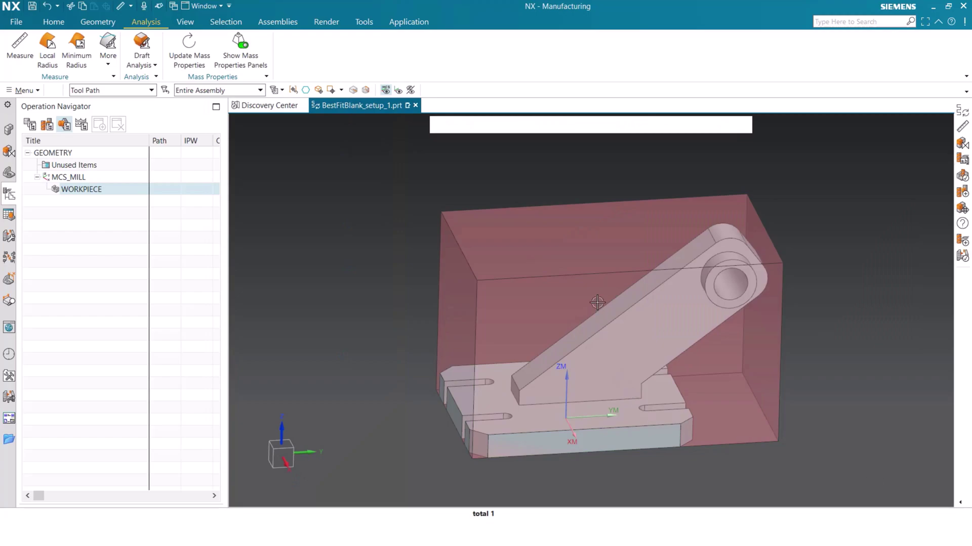
- Reopen the WORKPIECE blank, set the bounding block's orientation to Specify CSYS, and rotate that CSYS 25° in its YC-ZC plane
mouse_move(456, 206)
middle_mouse_down()
mouse_move(454, 219)
mouse_move(453, 204)
middle_mouse_up()
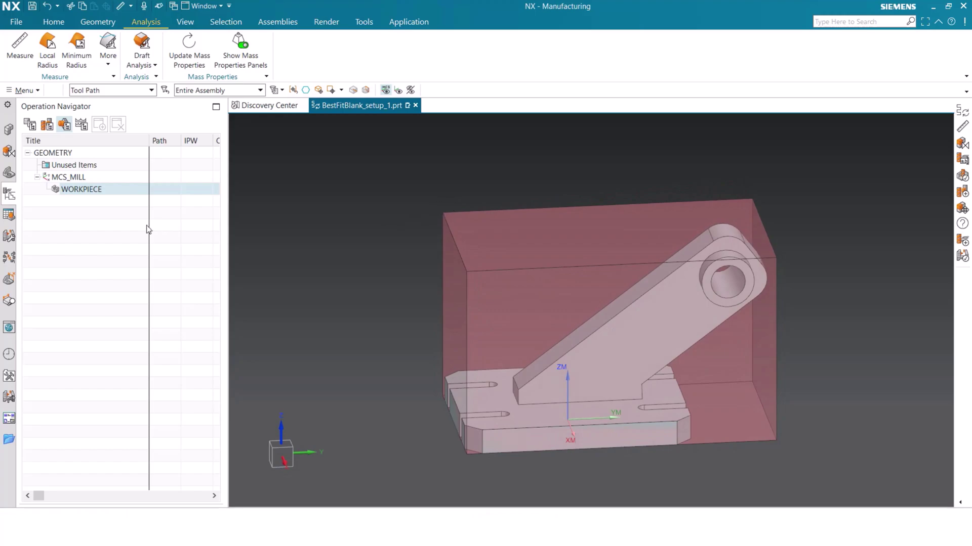
double_click(74, 190)
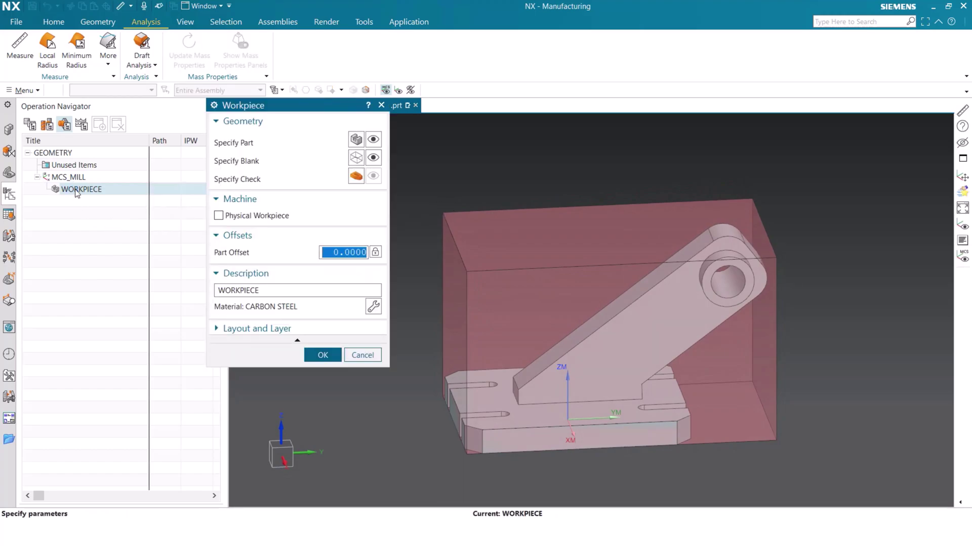
middle_click(359, 163)
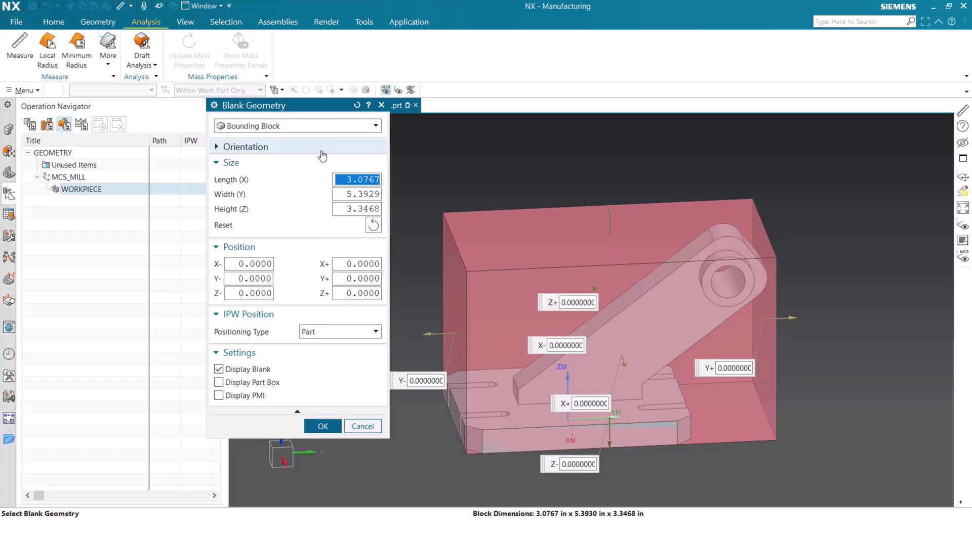
left_click(299, 147)
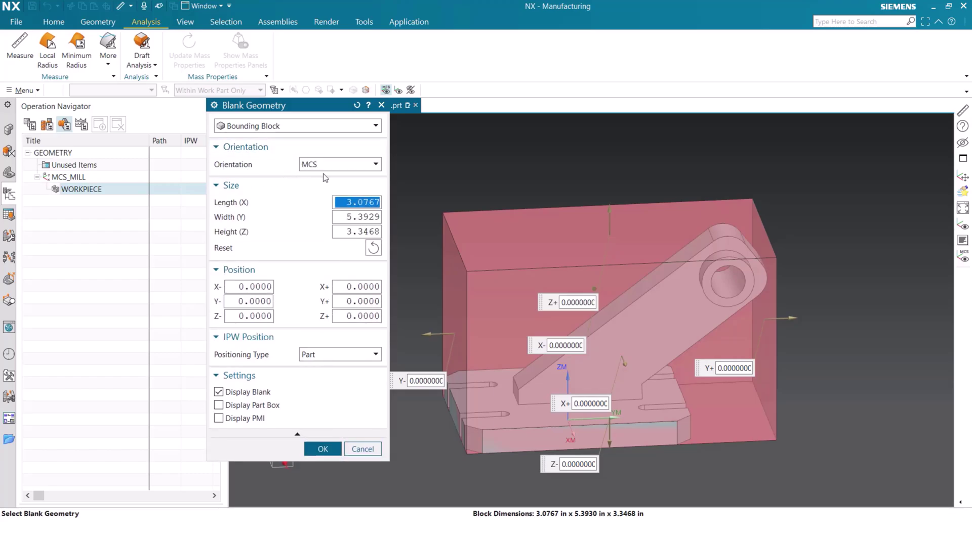
left_click(353, 167)
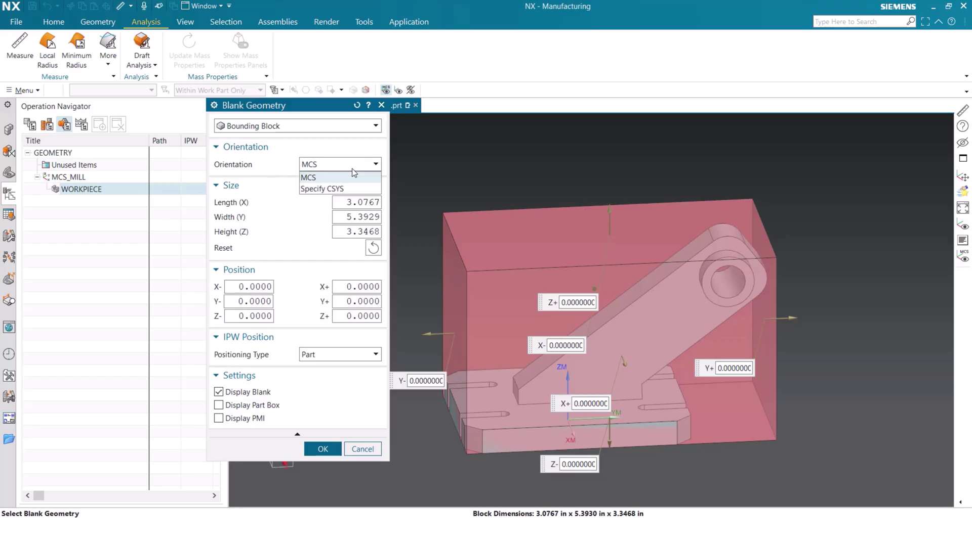
left_click(349, 190)
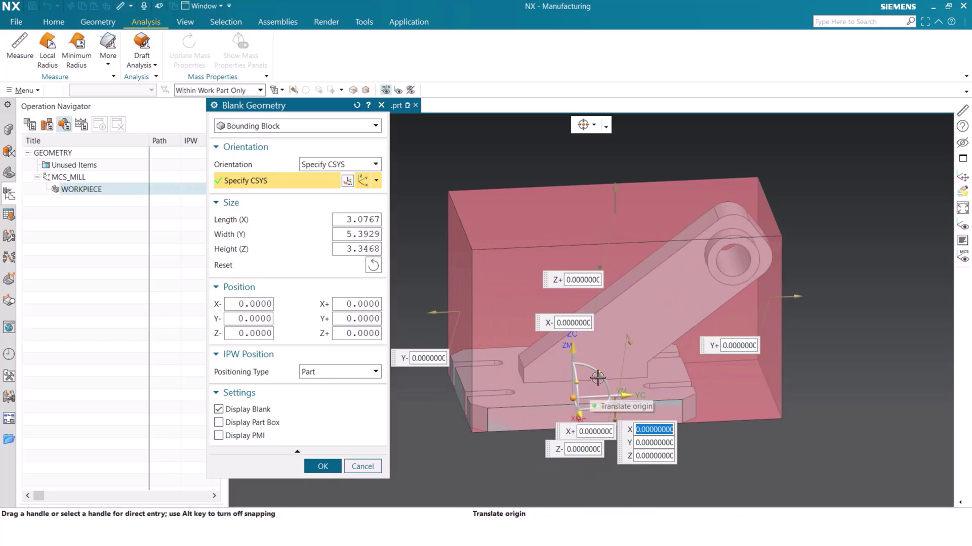
left_click_drag(599, 375, 585, 376)
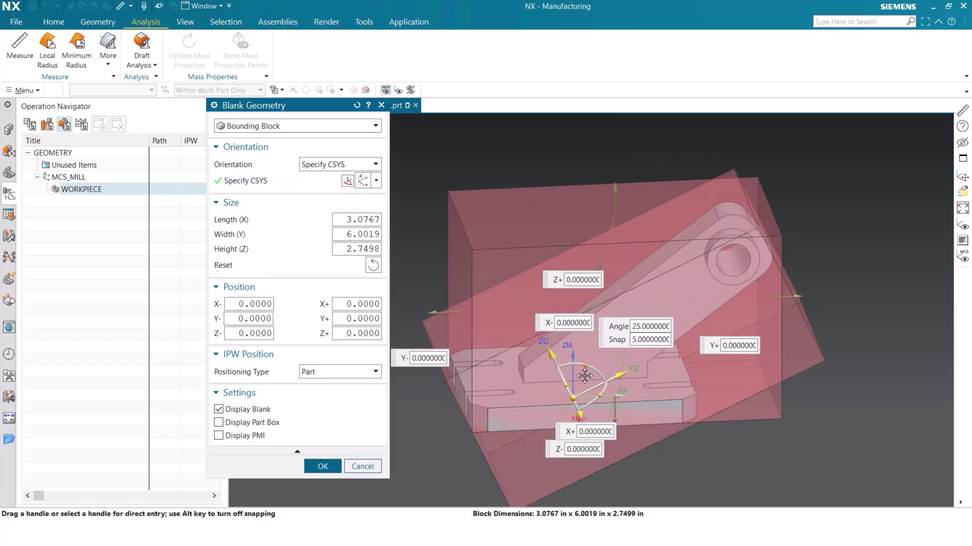
- Align the YC axis of the blank's CSYS with a part face at the upper end of the angled arm, and accept the workpiece
left_click(620, 374)
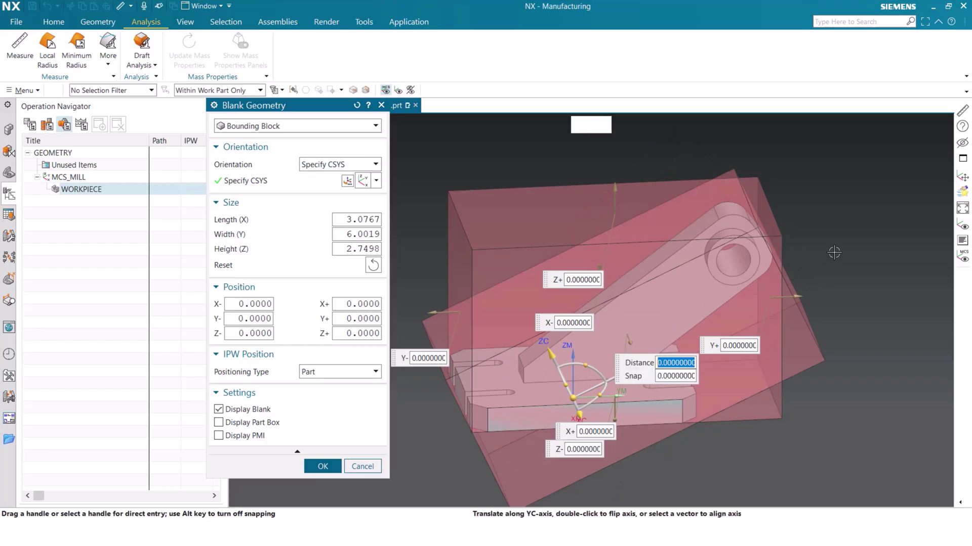
middle_click_drag(830, 257, 779, 273)
scroll(747, 286, "up", 5)
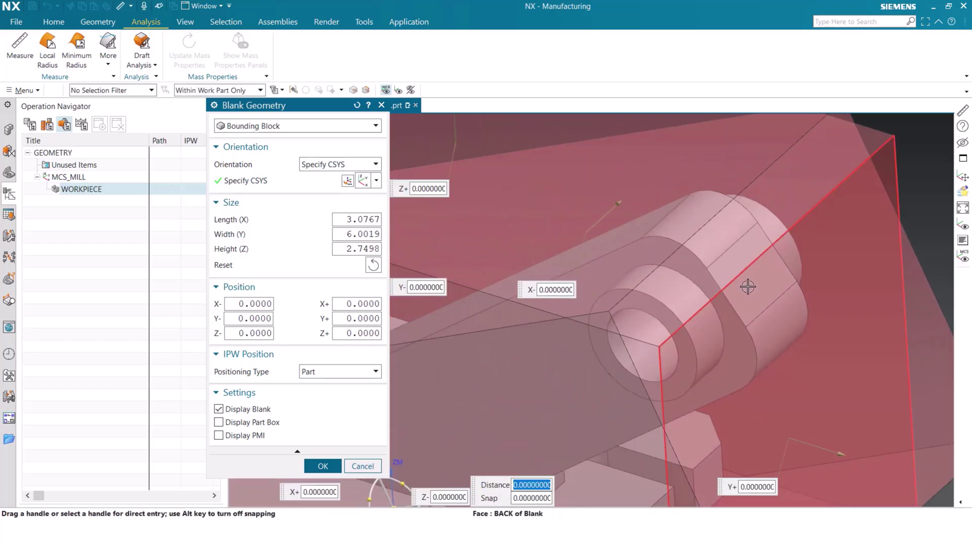
scroll(748, 287, "up", 3)
left_click(748, 289)
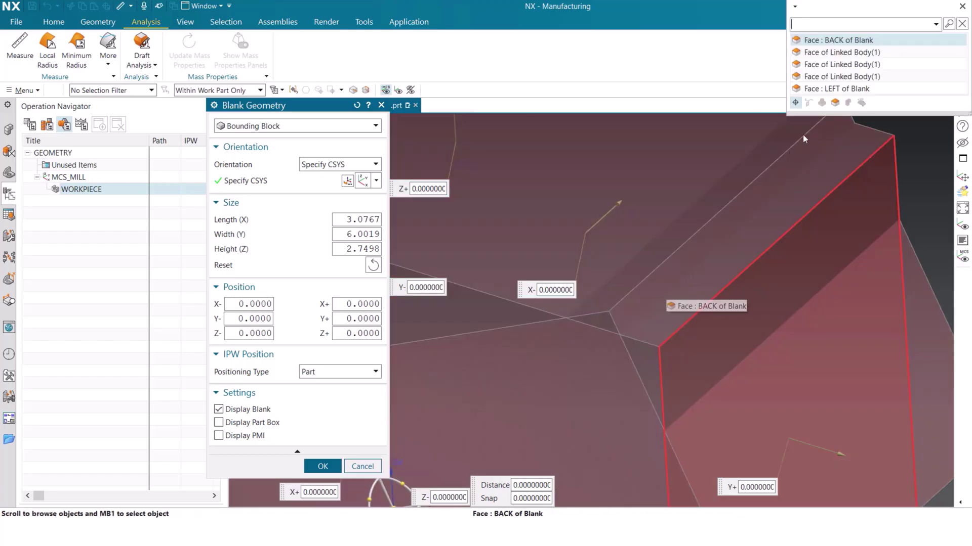
left_click(840, 53)
scroll(725, 260, "down", 6)
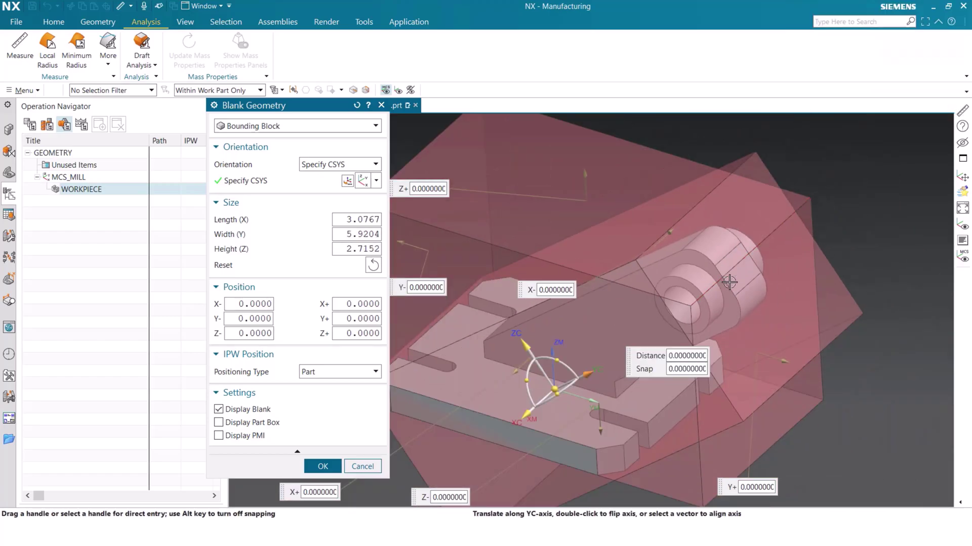
left_click(322, 466)
left_click(320, 351)
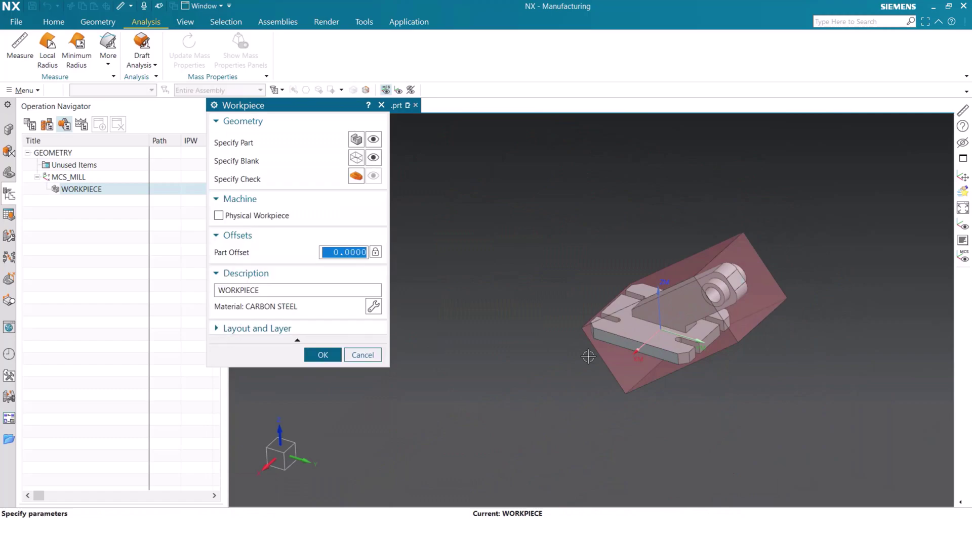
middle_click_drag(815, 371, 841, 353)
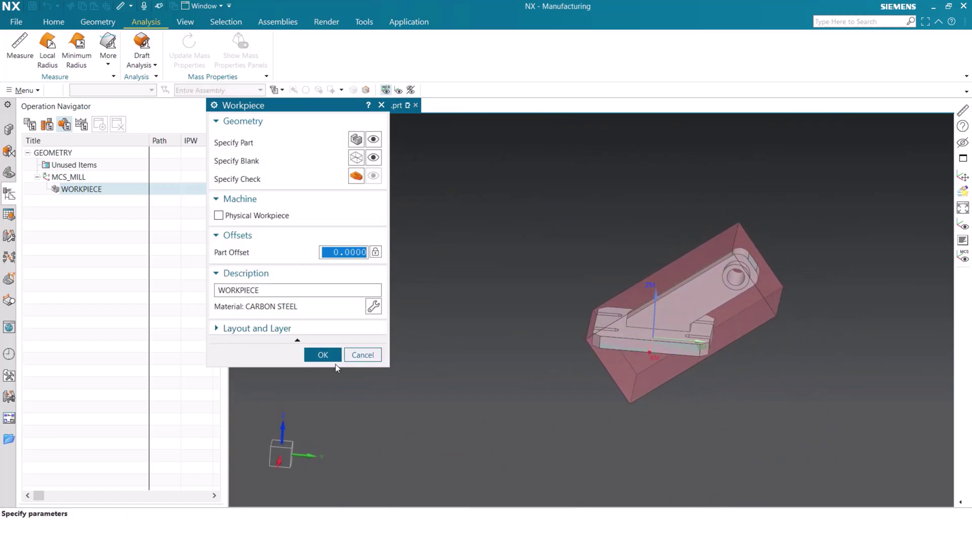
left_click(306, 355)
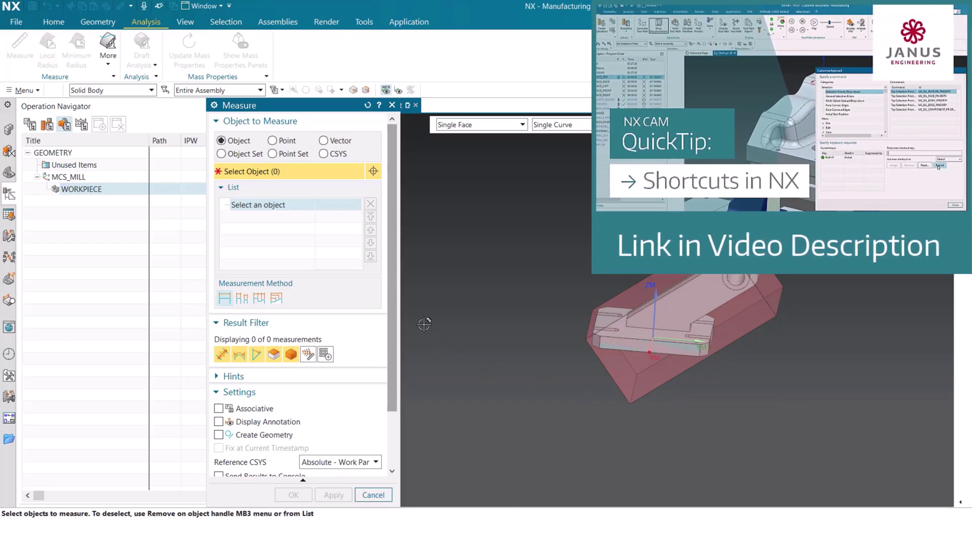
- Measure the volume and mass properties of the reoriented blank body
left_click_drag(303, 108, 316, 97)
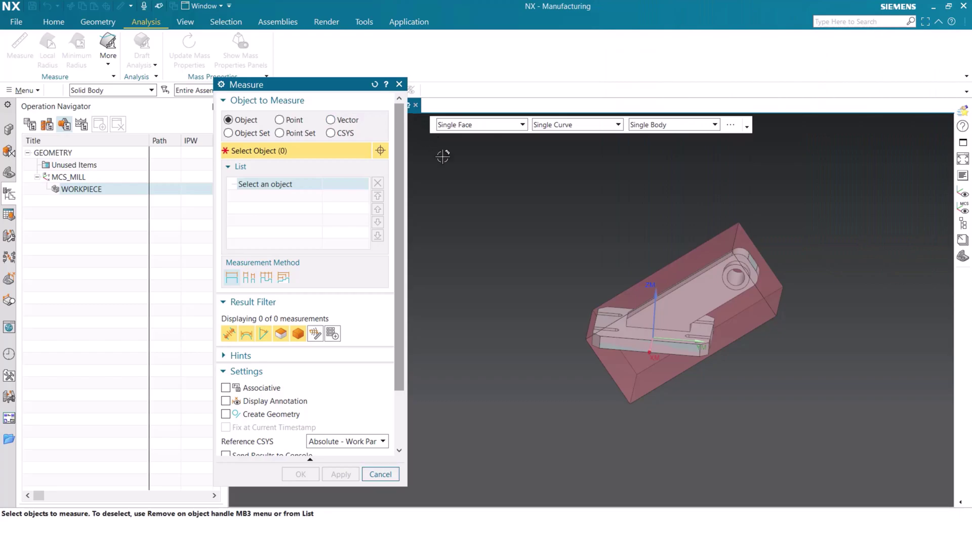
left_click(708, 256)
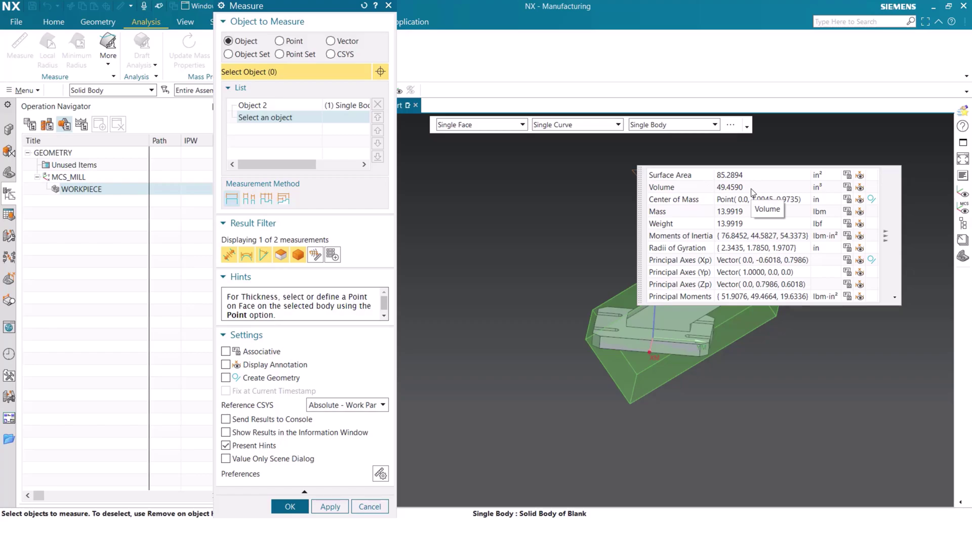
left_click(289, 506)
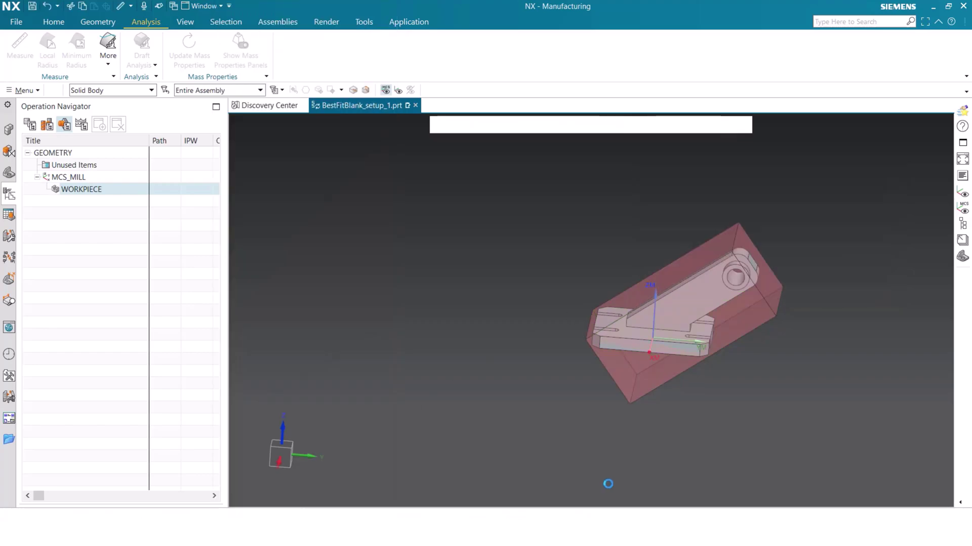
- Measure the part's linked solid body inside the blank for its volume and mass properties
middle_click_drag(749, 333, 777, 341)
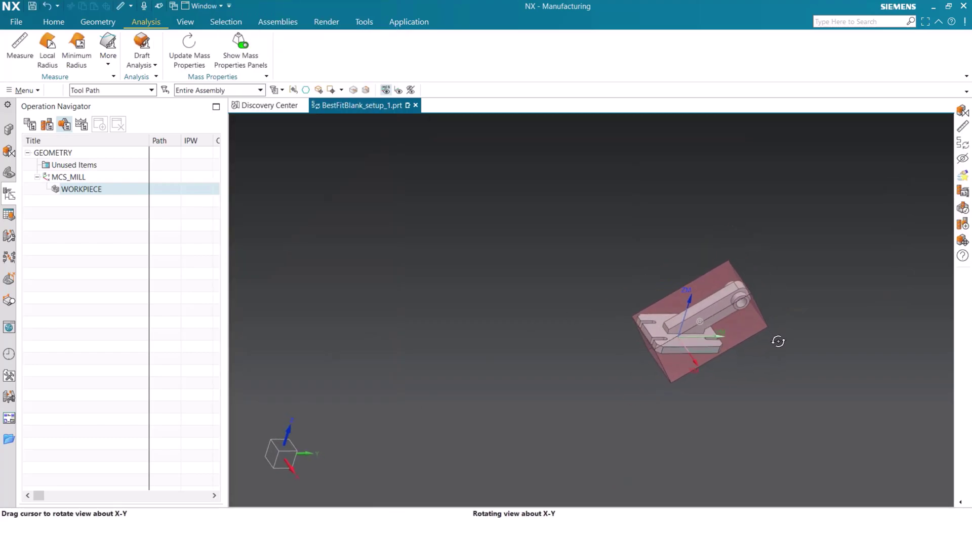
scroll(774, 334, "up", 5)
scroll(780, 329, "down", 1)
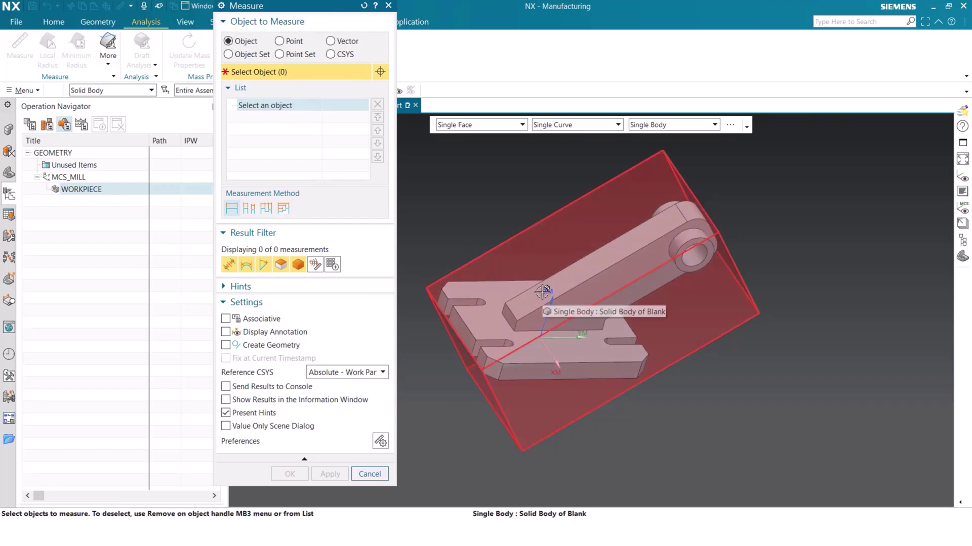
mouse_move(542, 294)
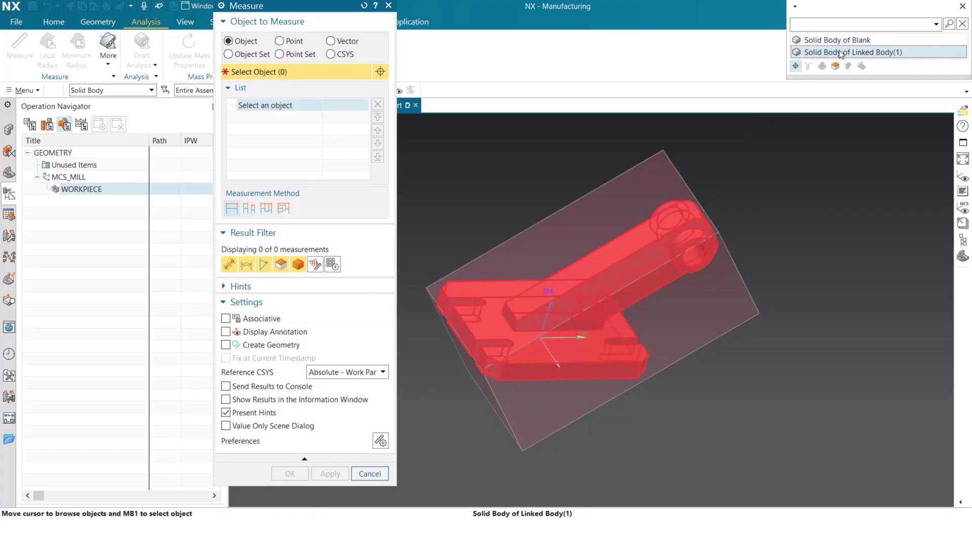
left_click(835, 50)
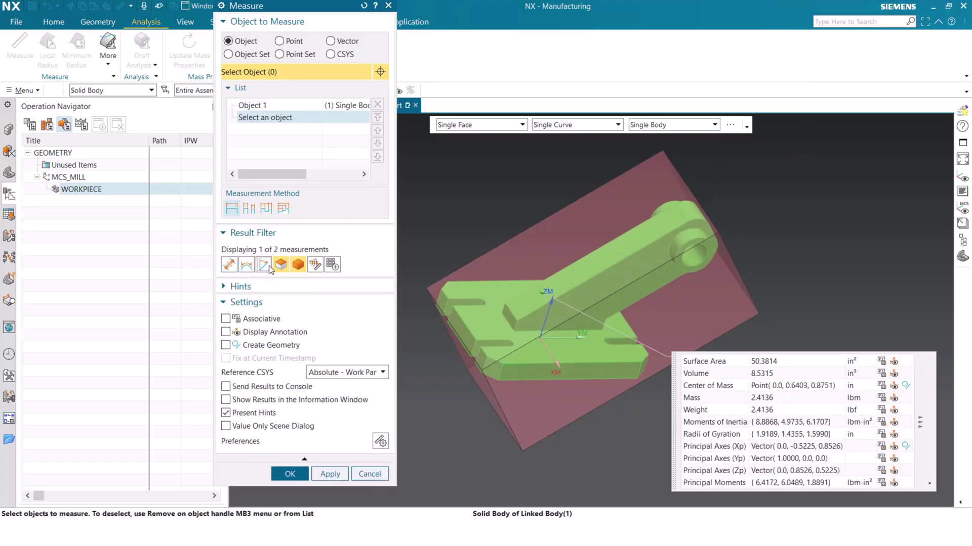
- Filter the measurement results of the part's linked body down to its bounding box only
left_click(298, 264)
left_click(333, 265)
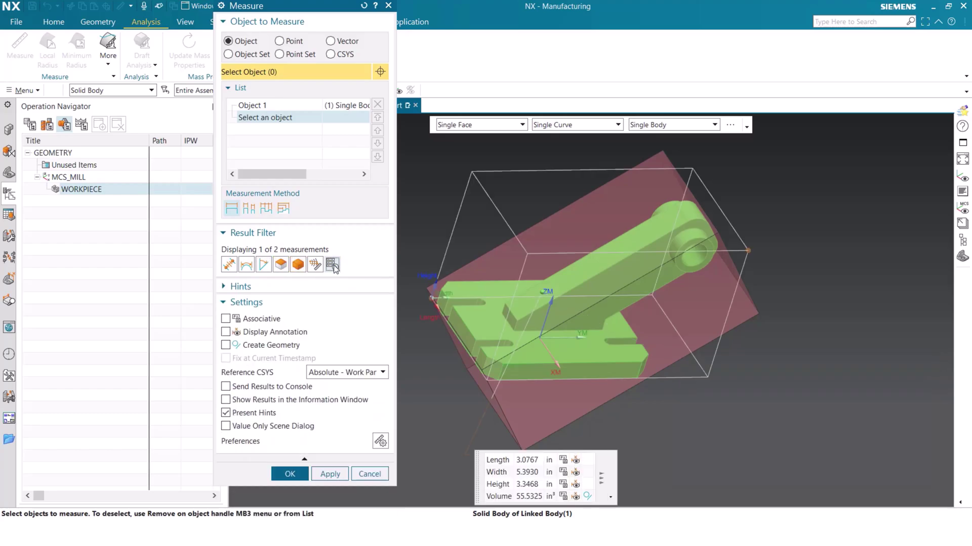
middle_click_drag(606, 296, 660, 280)
middle_click_drag(660, 283, 659, 283)
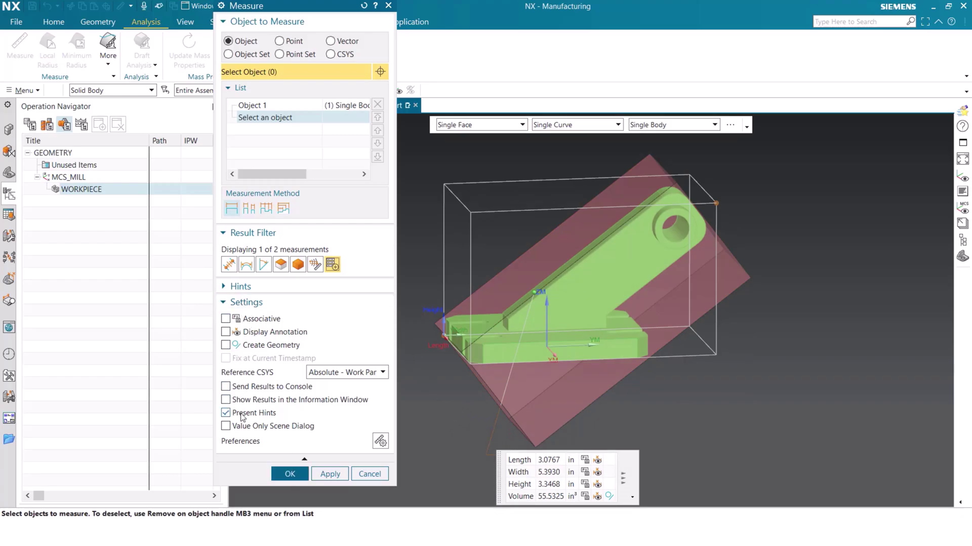
- Set the bounding box method convention to Best Fit in the measurement preferences
left_click(381, 445)
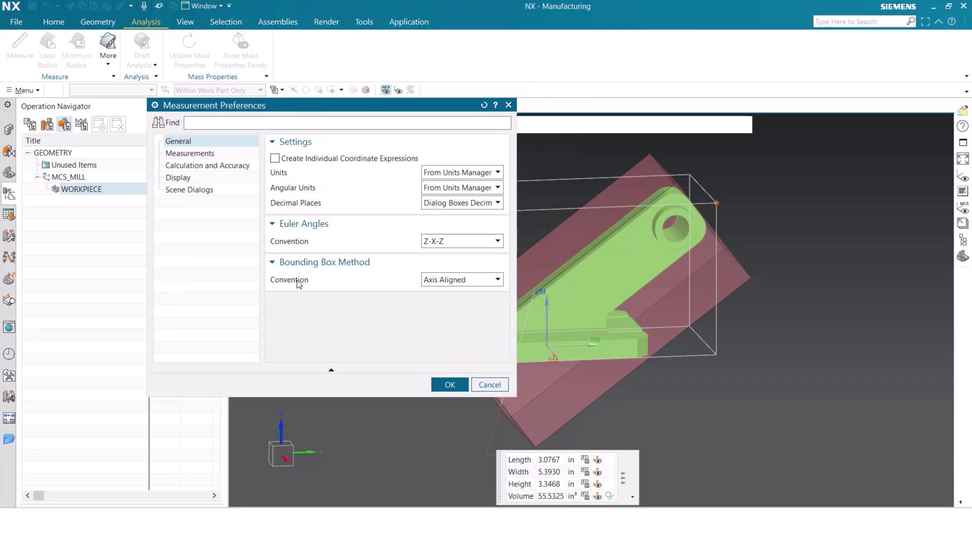
left_click(469, 281)
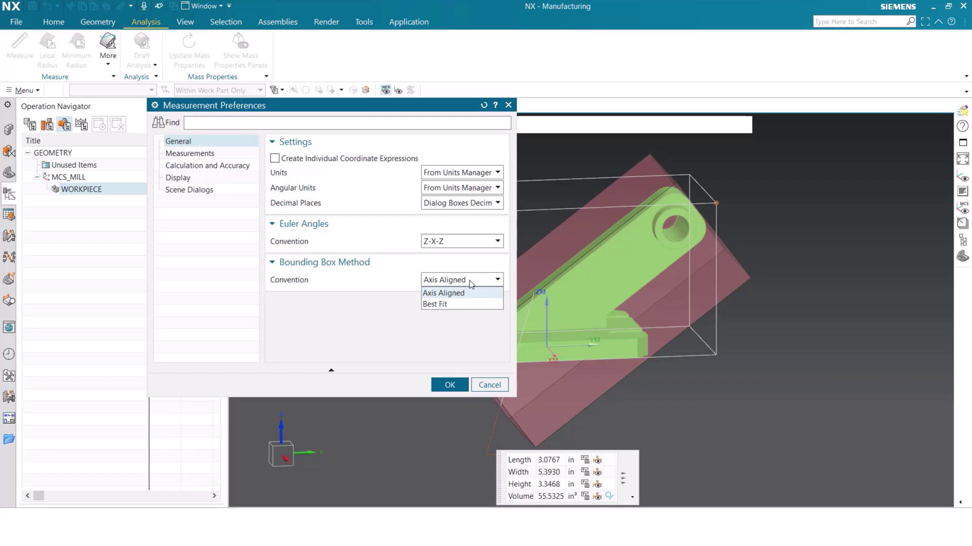
left_click(444, 302)
left_click(451, 385)
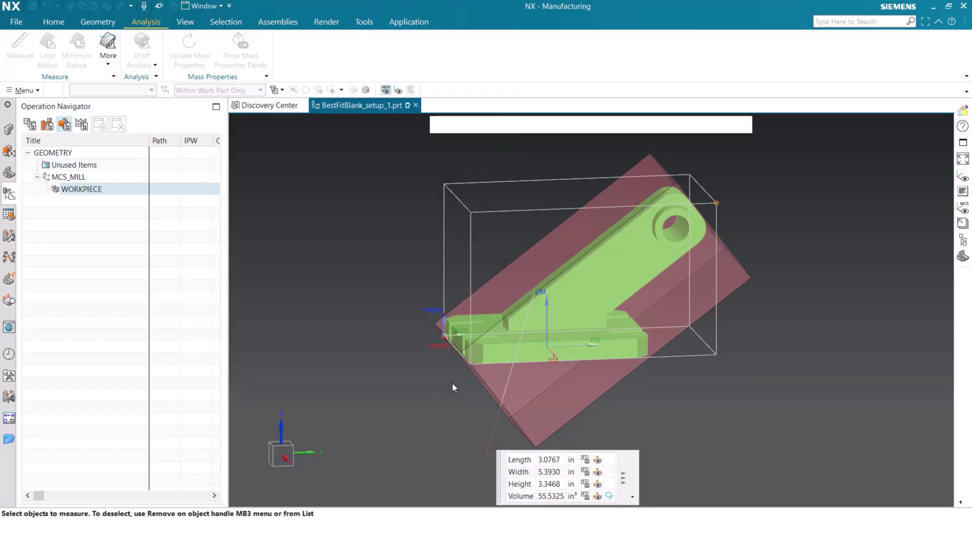
- Create geometry from the part's best-fit bounding box measurement and accept the measurement
middle_click_drag(581, 274, 612, 325)
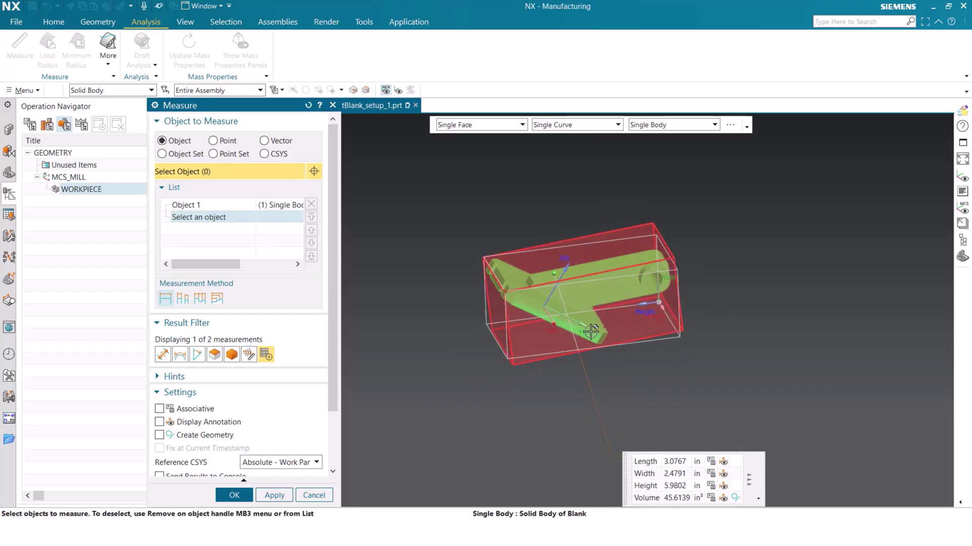
scroll(587, 325, "up", 3)
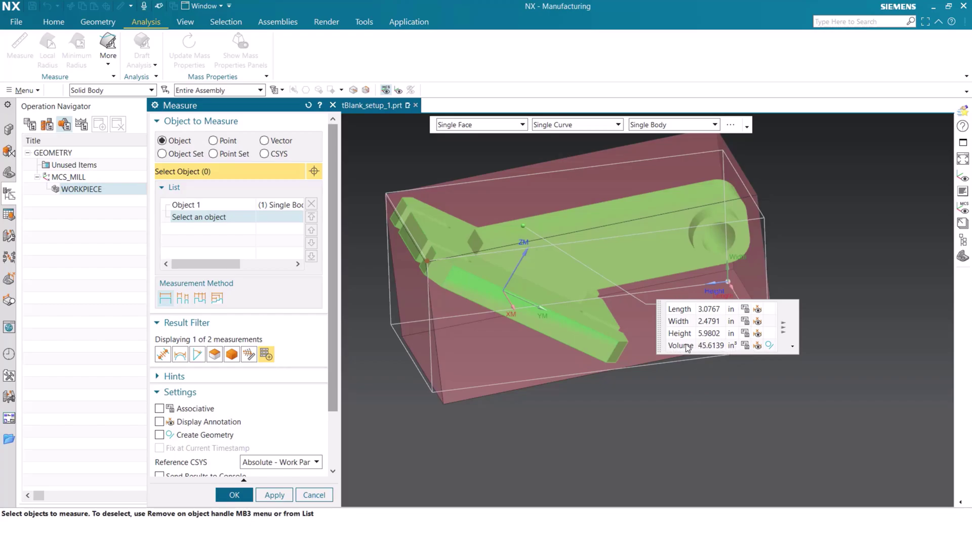
left_click(769, 346)
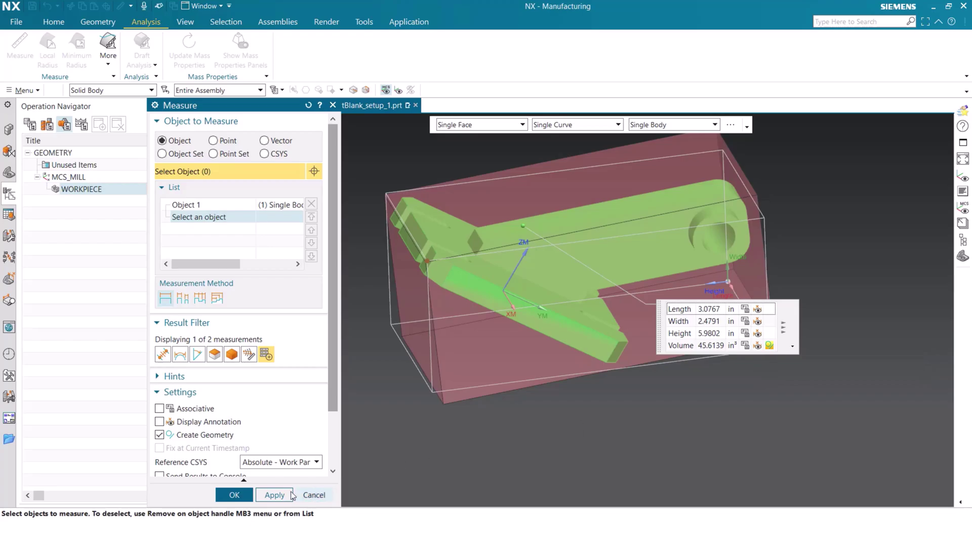
left_click(236, 495)
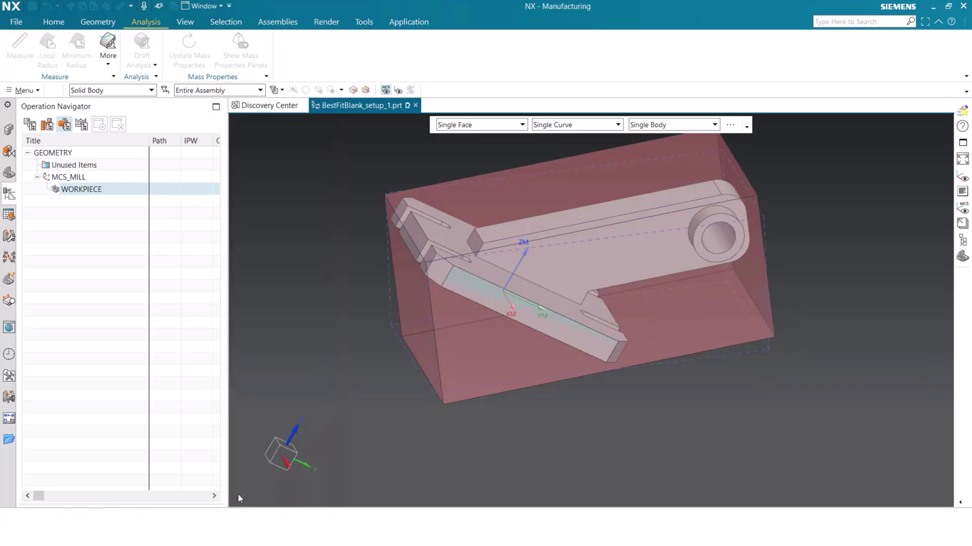
- Reopen the blank geometry definition of the WORKPIECE for editing
scroll(473, 253, "up", 3)
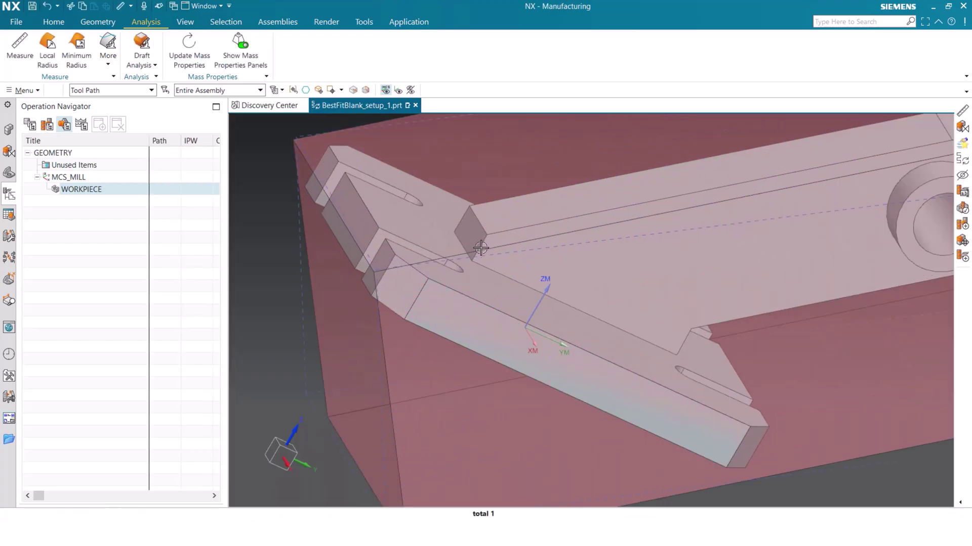
mouse_move(473, 243)
middle_mouse_down()
mouse_move(481, 230)
mouse_move(474, 226)
mouse_move(466, 245)
middle_mouse_up()
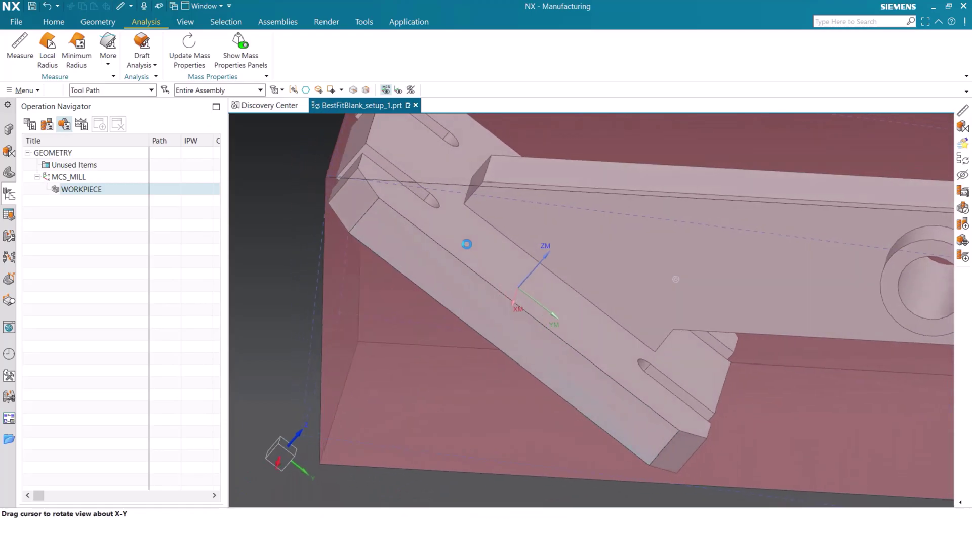
left_click(90, 190)
double_click(90, 190)
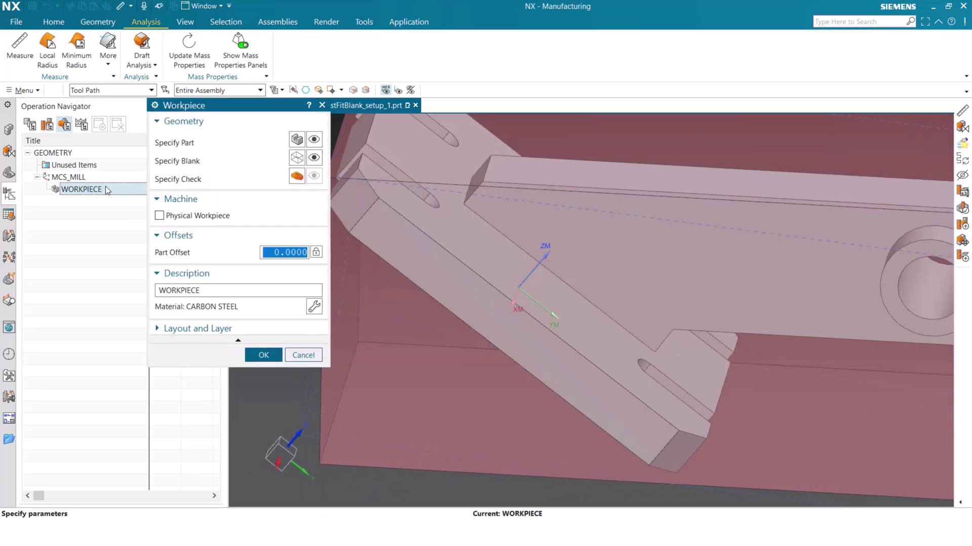
left_click(293, 154)
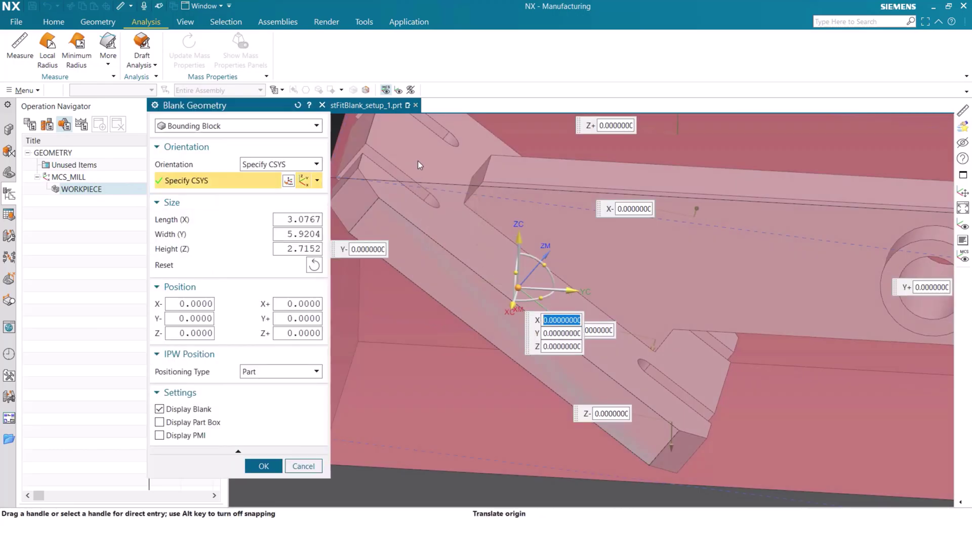
- Align the YC axis of the blank's CSYS with a long edge of the best-fit box, and accept the blank and workpiece
scroll(418, 165, "down", 3)
left_click(496, 218)
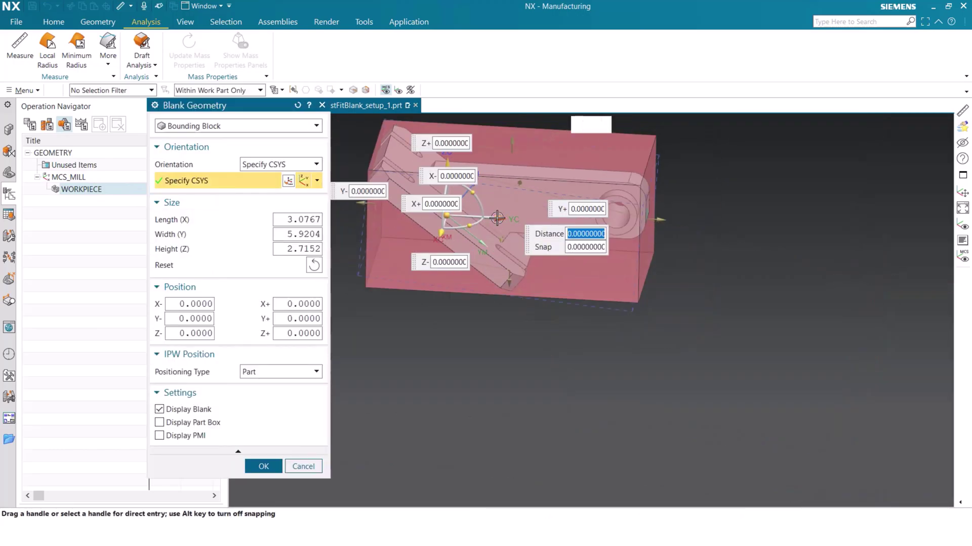
scroll(497, 218, "up", 2)
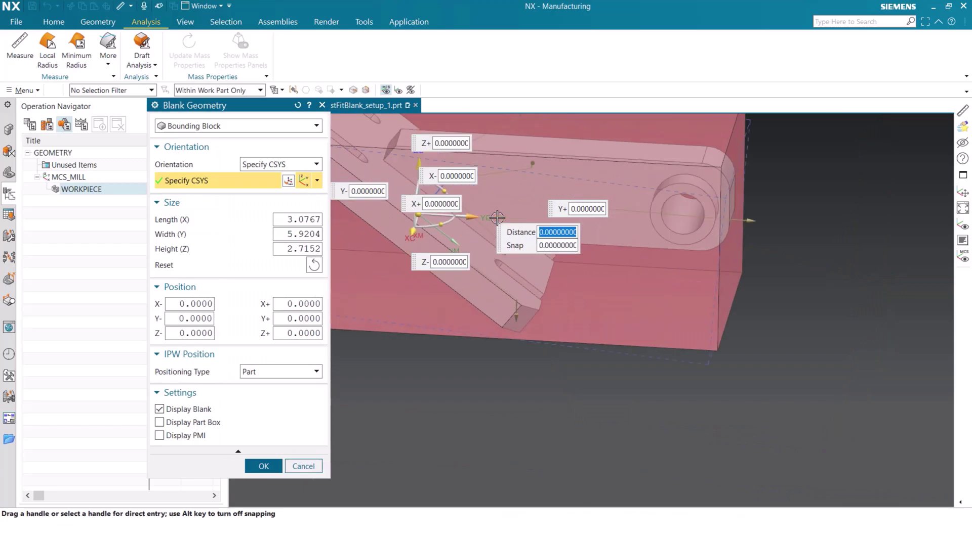
left_click(466, 217)
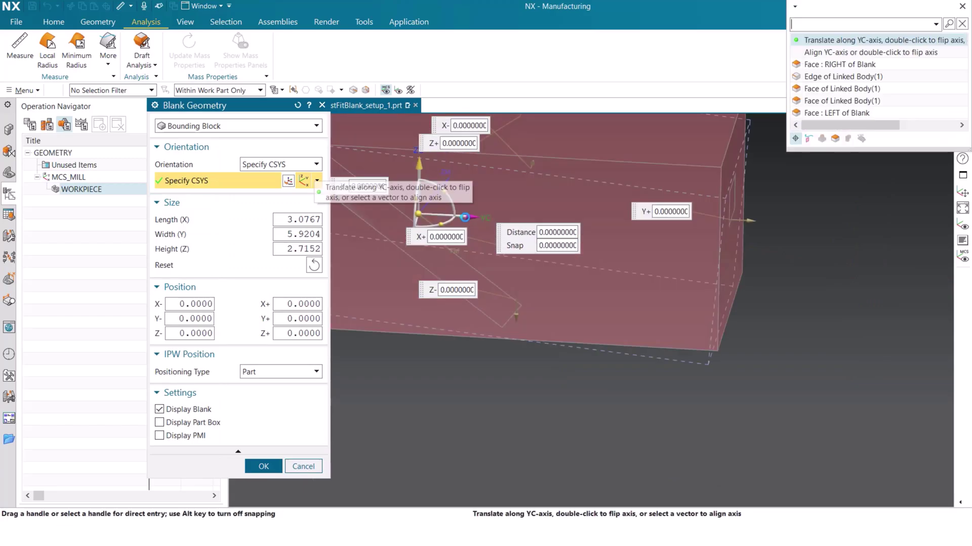
left_click(861, 41)
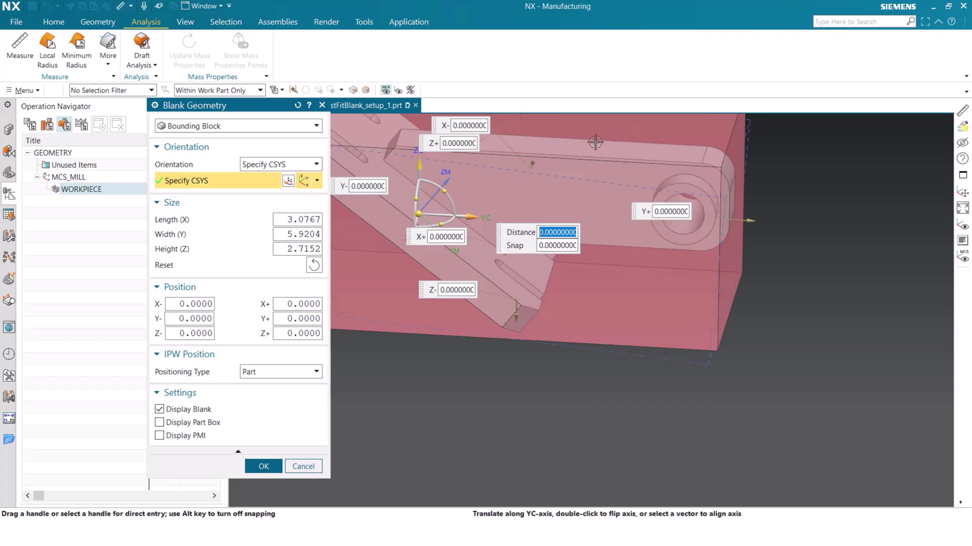
left_click(572, 179)
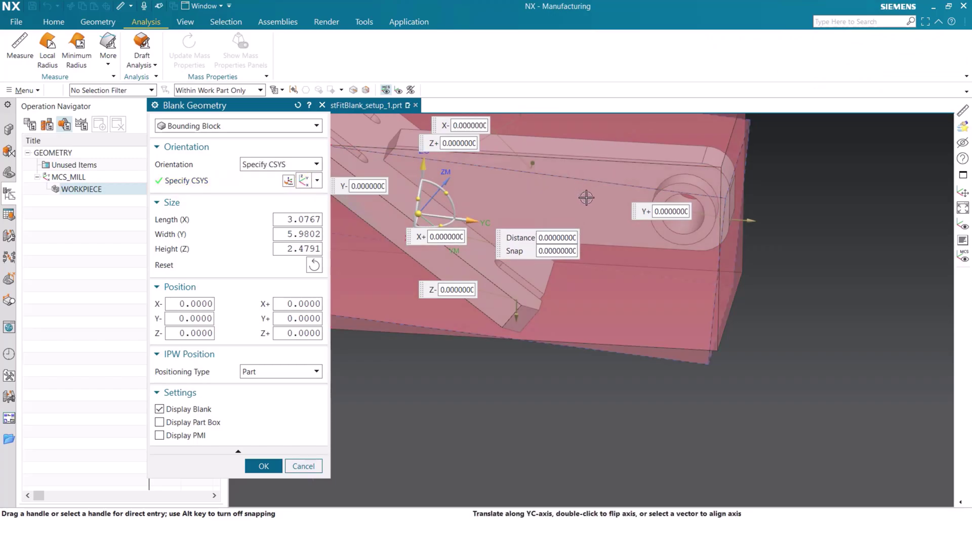
scroll(592, 208, "down", 3)
scroll(474, 252, "up", 3)
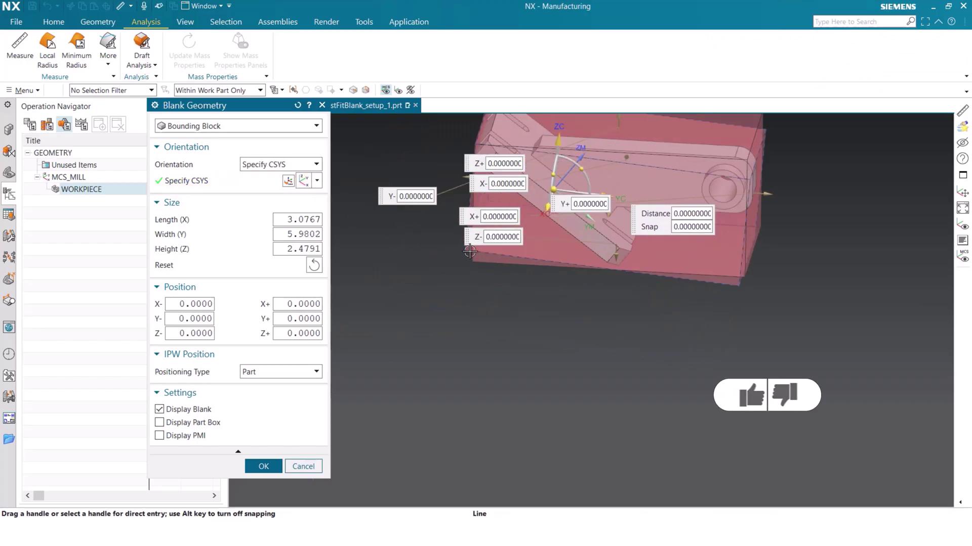
left_click(264, 467)
scroll(614, 329, "down", 2)
middle_click_drag(613, 330, 661, 290)
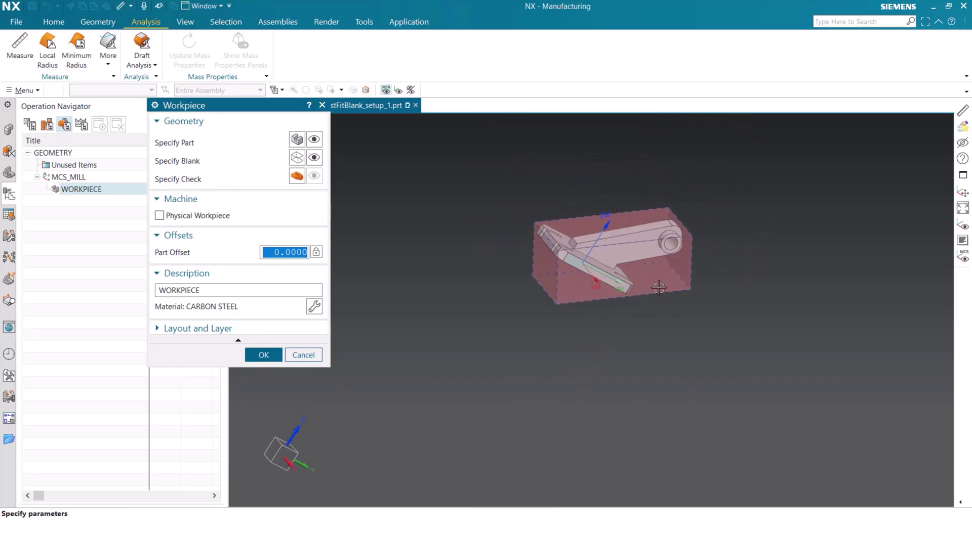
left_click(264, 356)
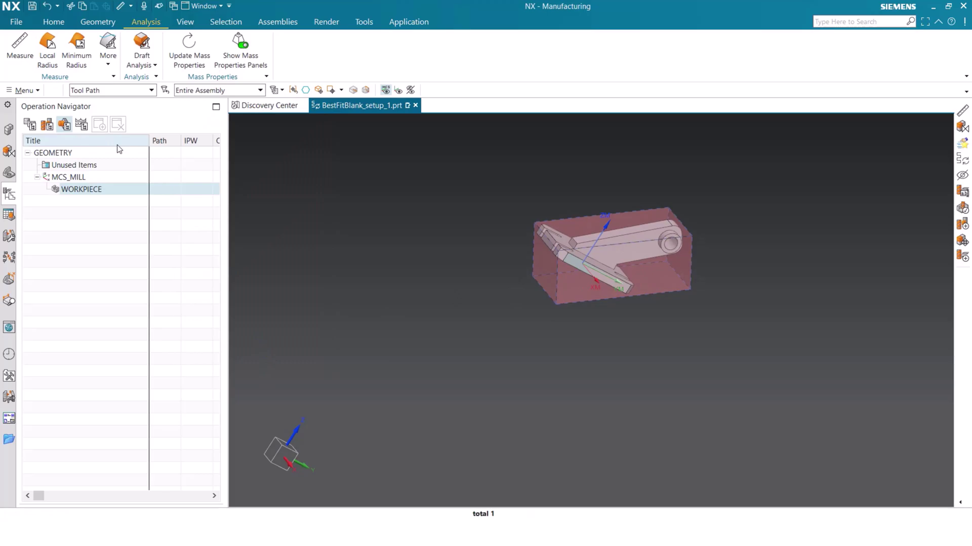
- Measure the best-fit bounding box dimensions and volume of the realigned blank body
key("ctrl+shift+m")
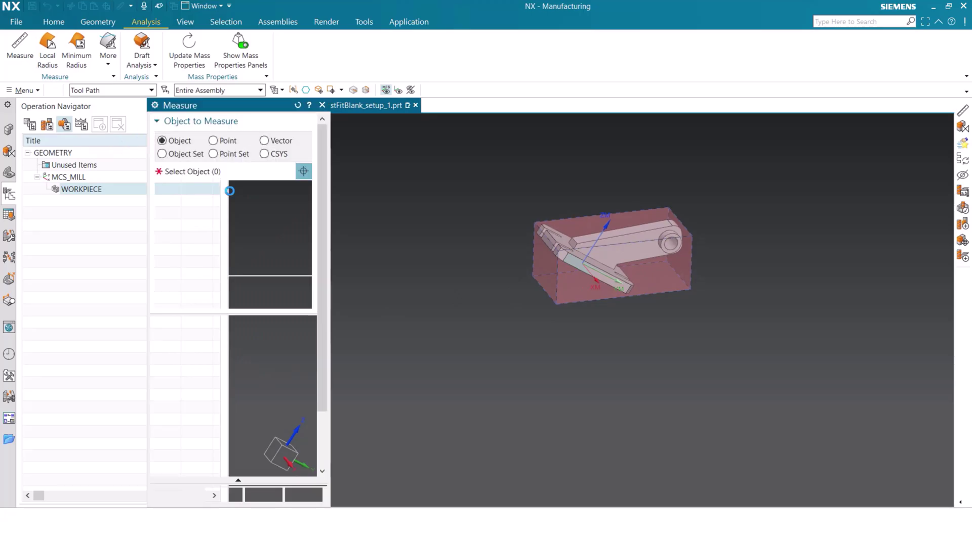
left_click(591, 232)
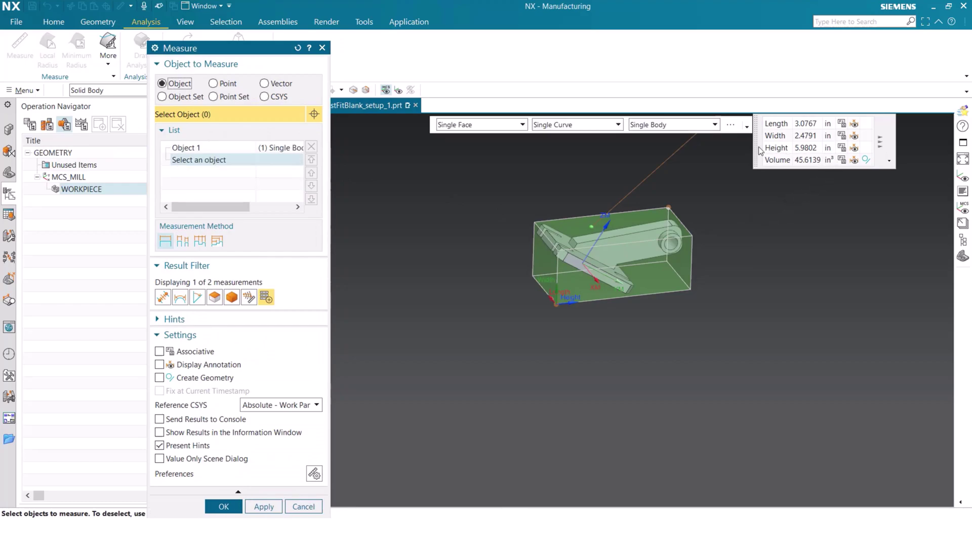